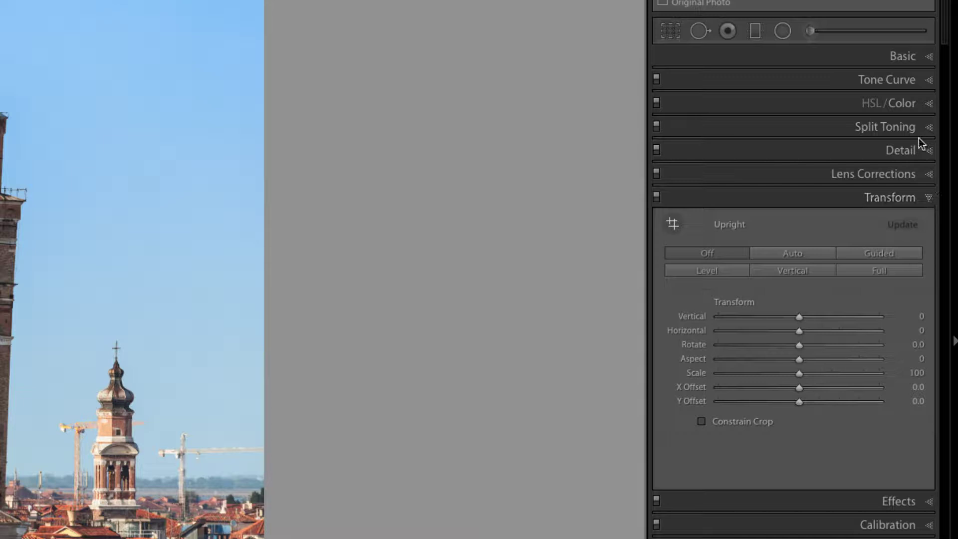
Turn on Enable Profile Corrections in the Lens Corrections panel for the Venice tower photo
click(929, 175)
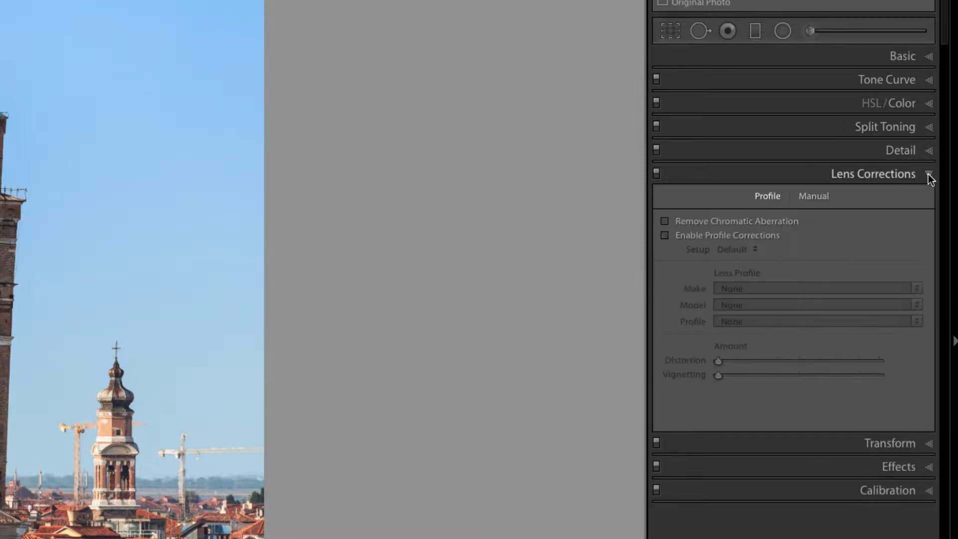
click(664, 236)
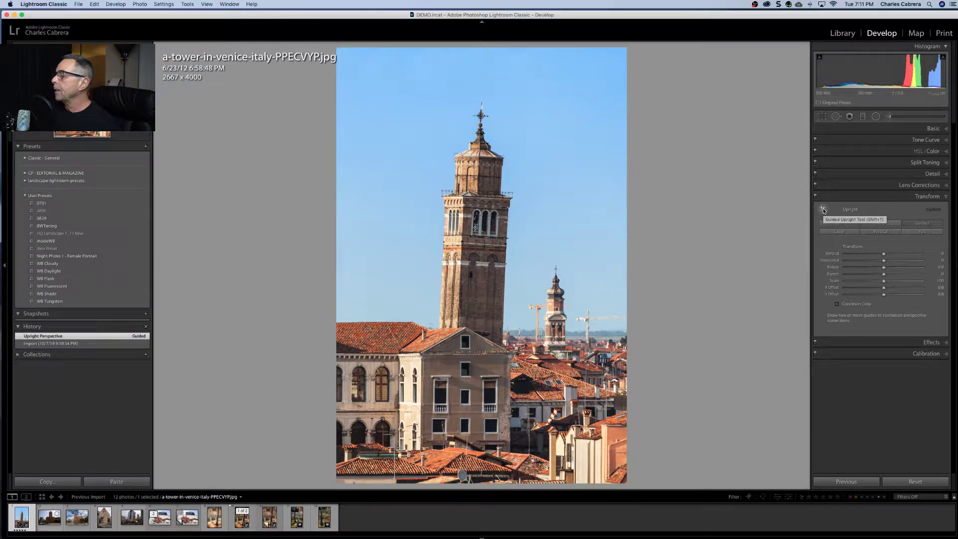
Draw Guided Upright guides down the bell tower's left and right edges
click(824, 210)
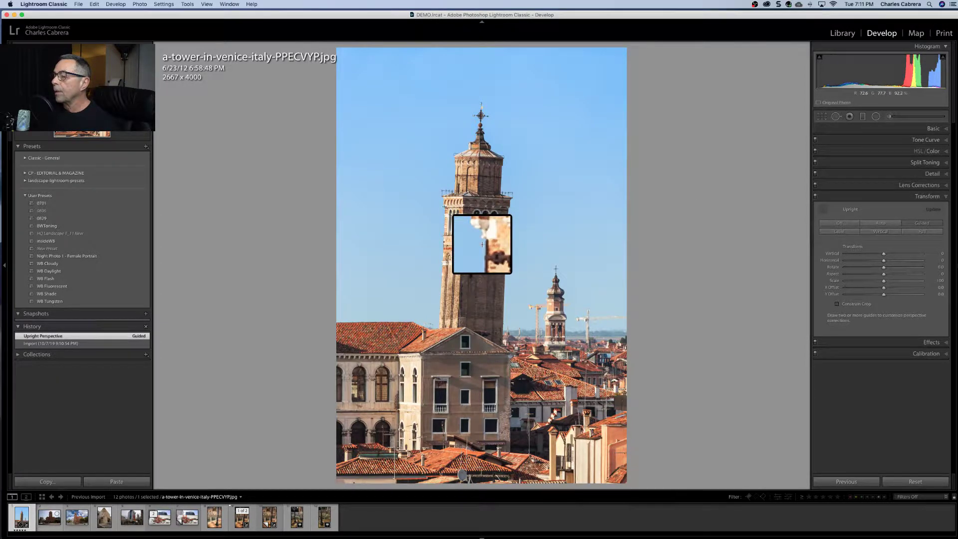
drag(449, 209, 440, 326)
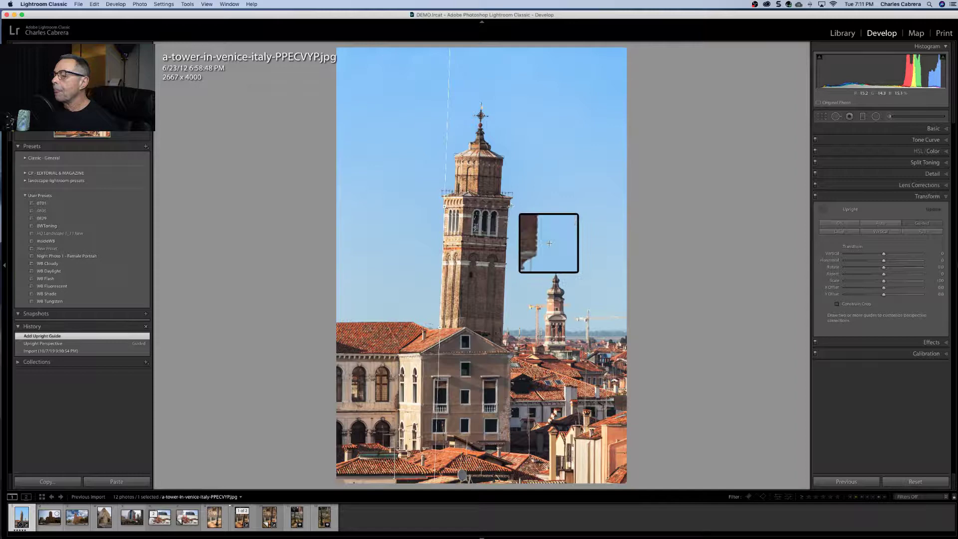
drag(509, 208, 503, 351)
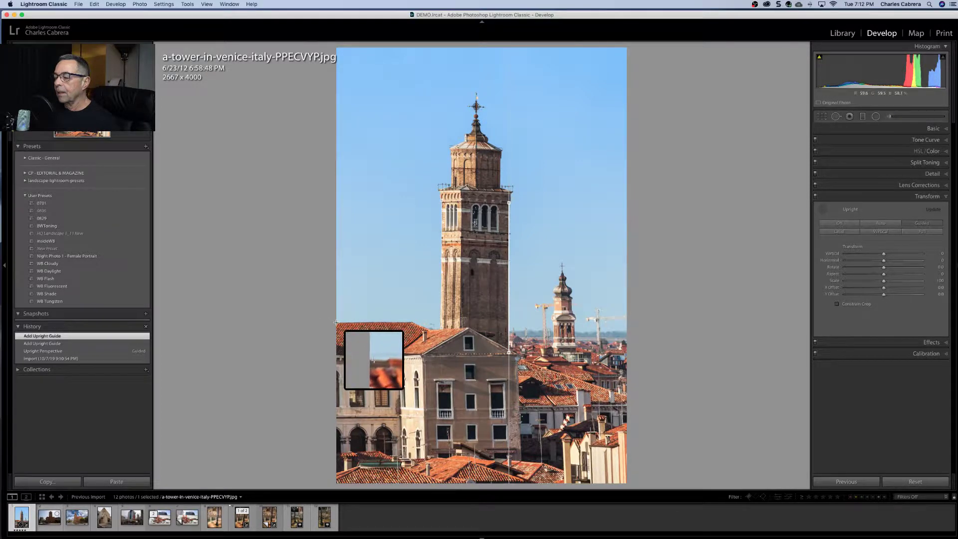
Add a horizontal roofline guide, undo a stray tilt, and fine-tune a vertical guide's top end
drag(336, 322, 518, 321)
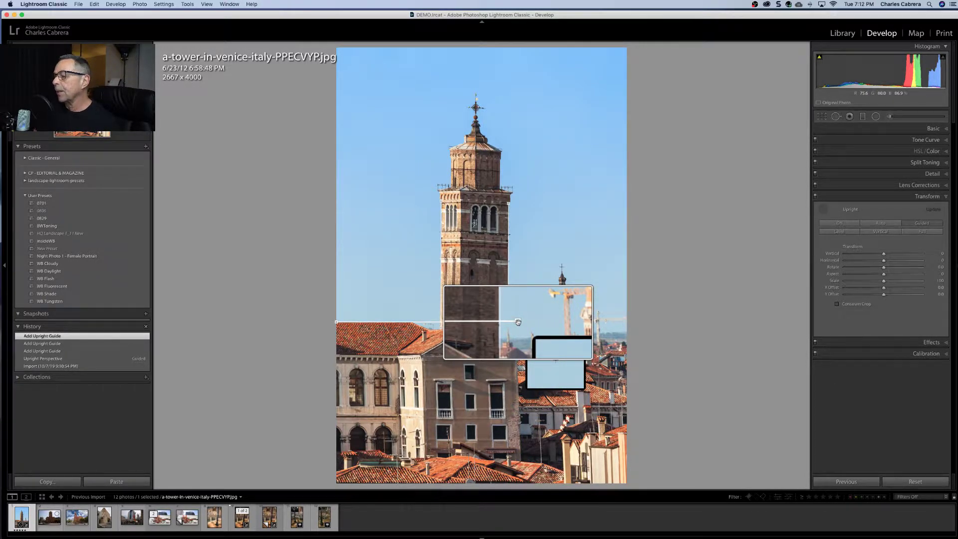
drag(518, 321, 518, 322)
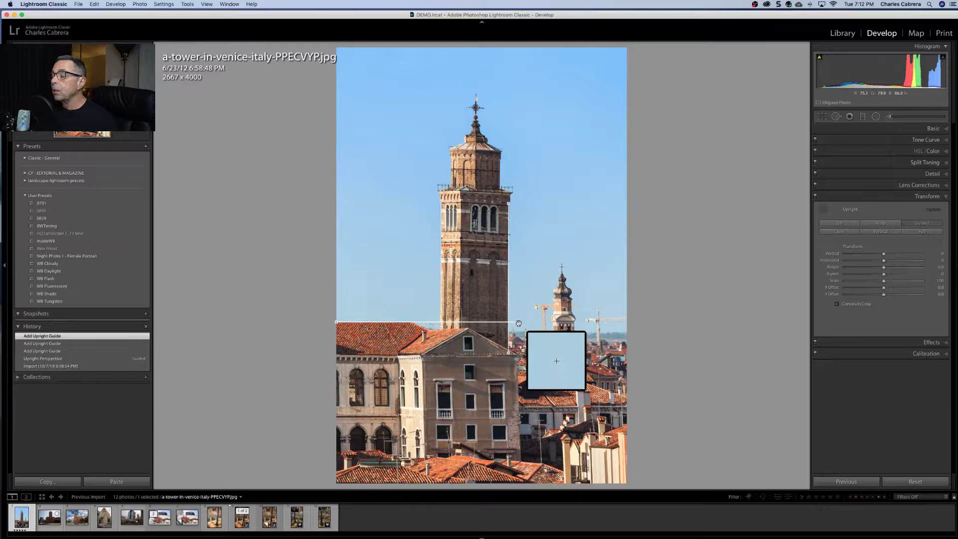
drag(519, 323, 516, 316)
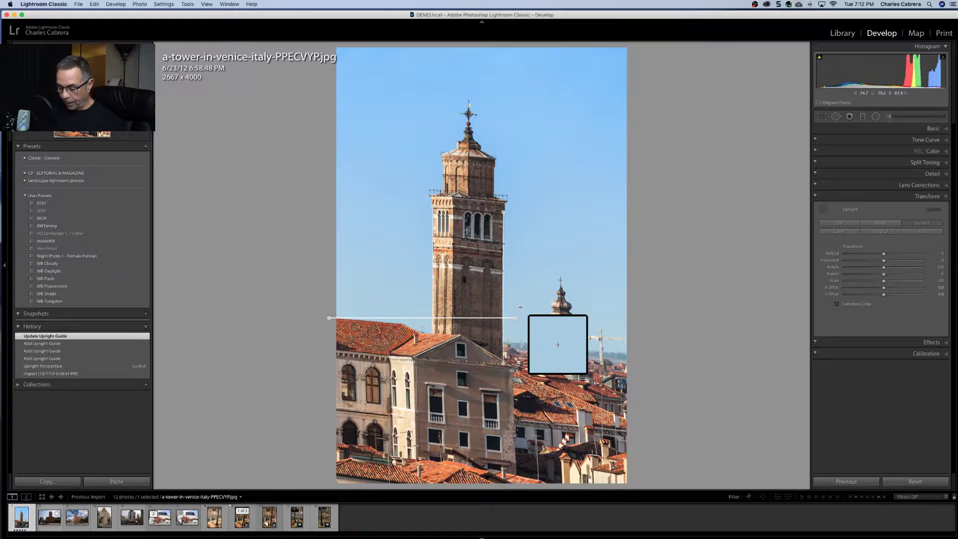
key(super+z)
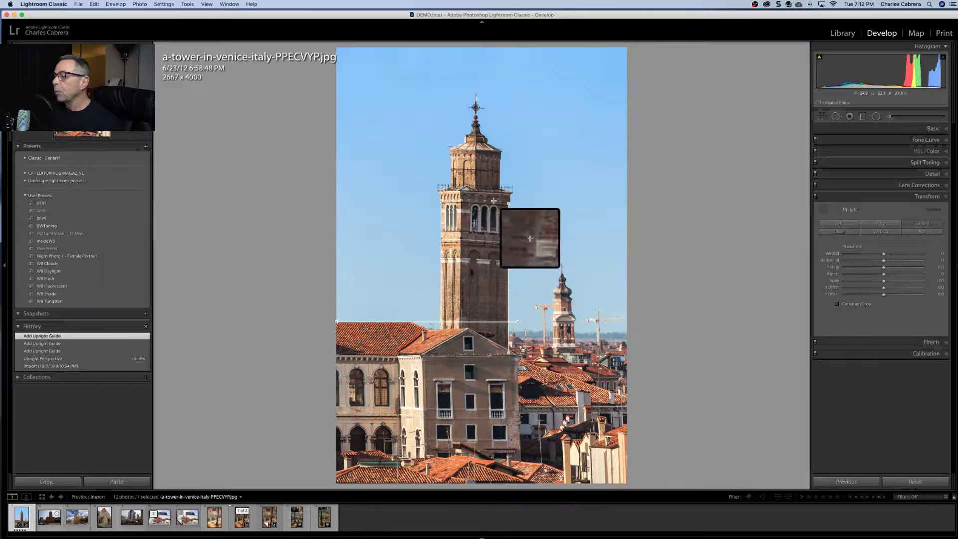
drag(509, 204, 441, 202)
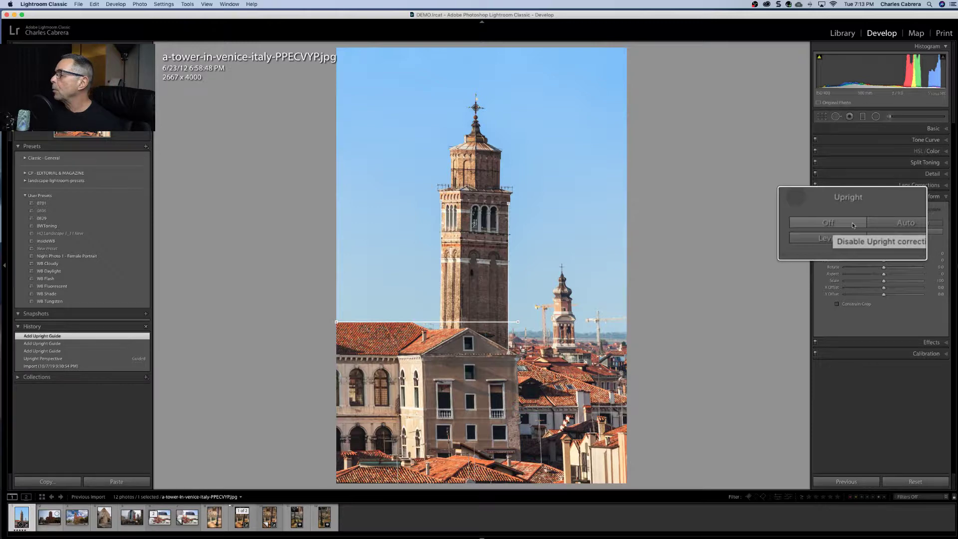
Compare Upright Off against Guided, leaving the guided correction on the tower
click(852, 225)
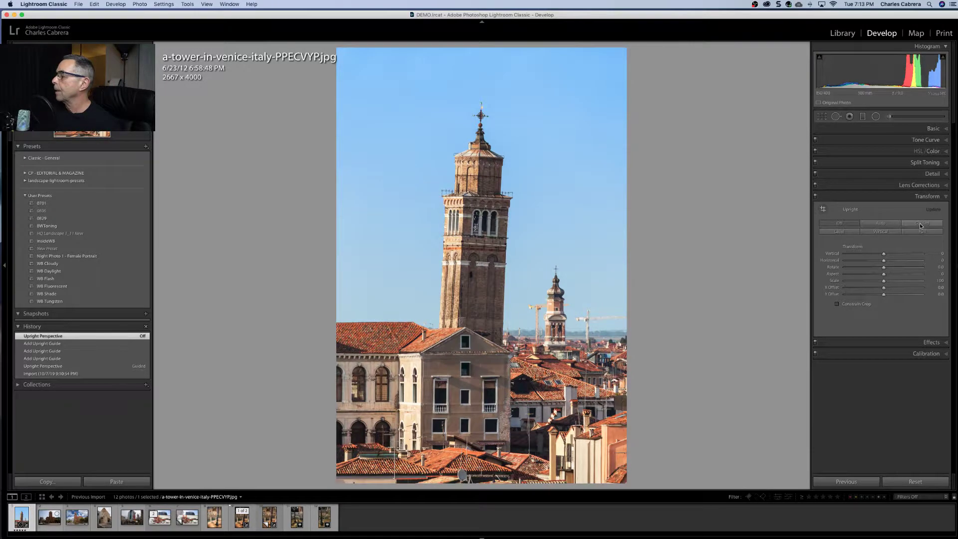
click(921, 224)
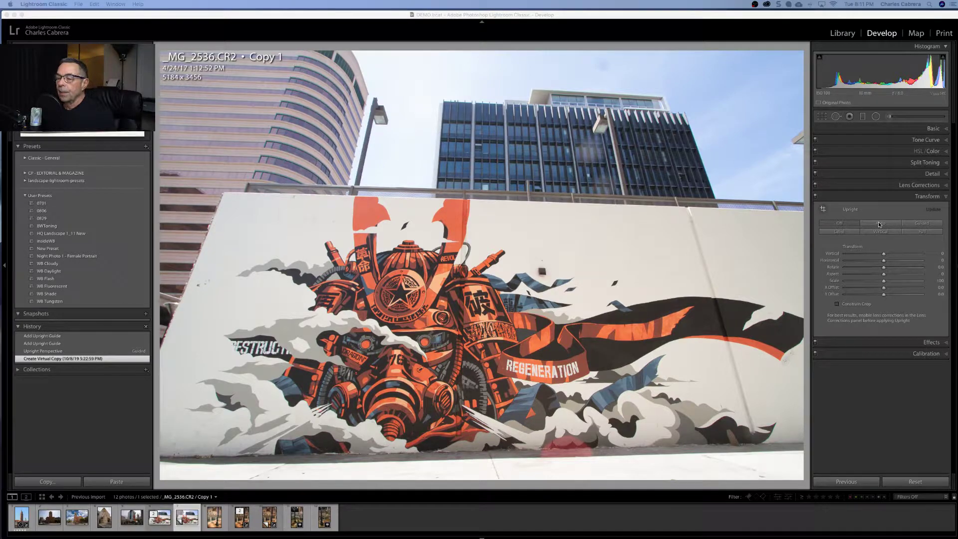
Try Upright Auto, Level and Vertical on the mural, reverting each, then apply Full
click(881, 224)
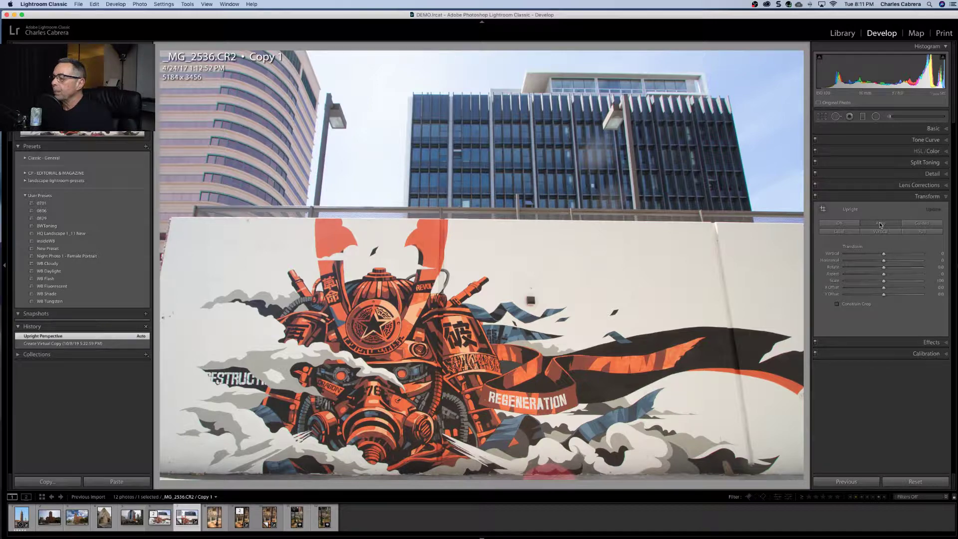
key(super+z)
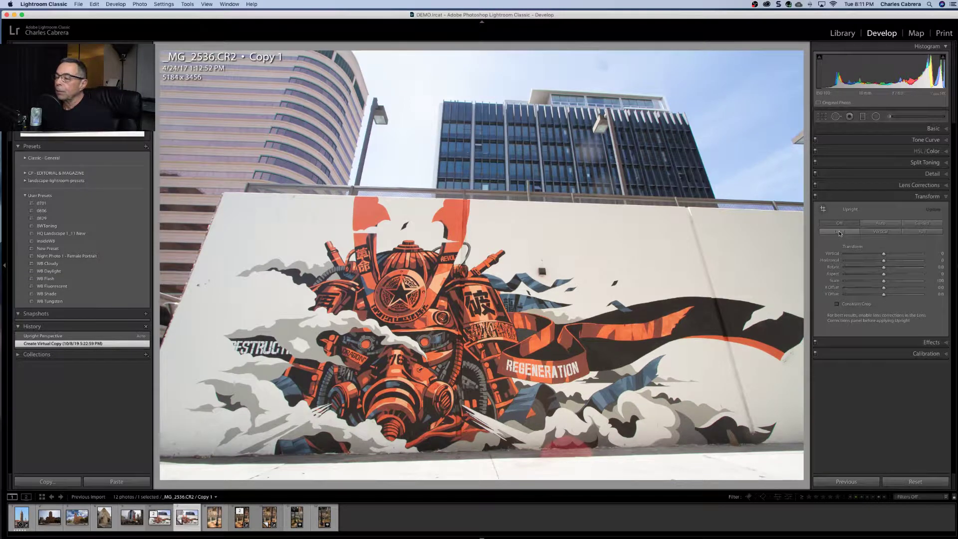
click(840, 232)
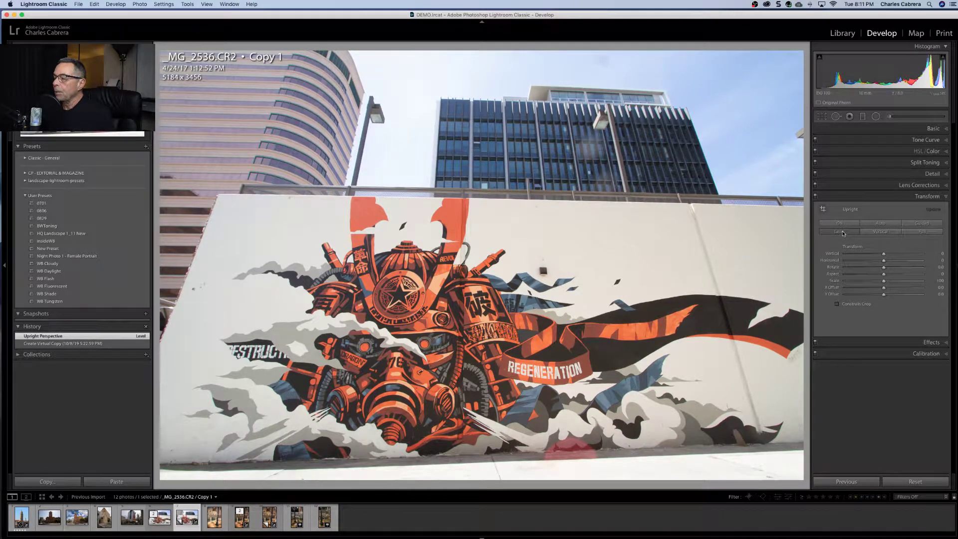
key(super+z)
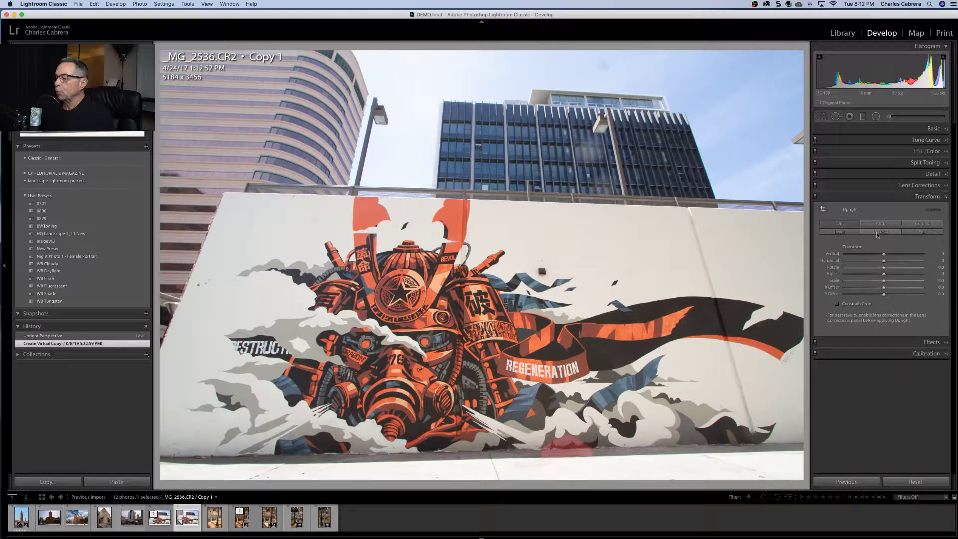
click(877, 232)
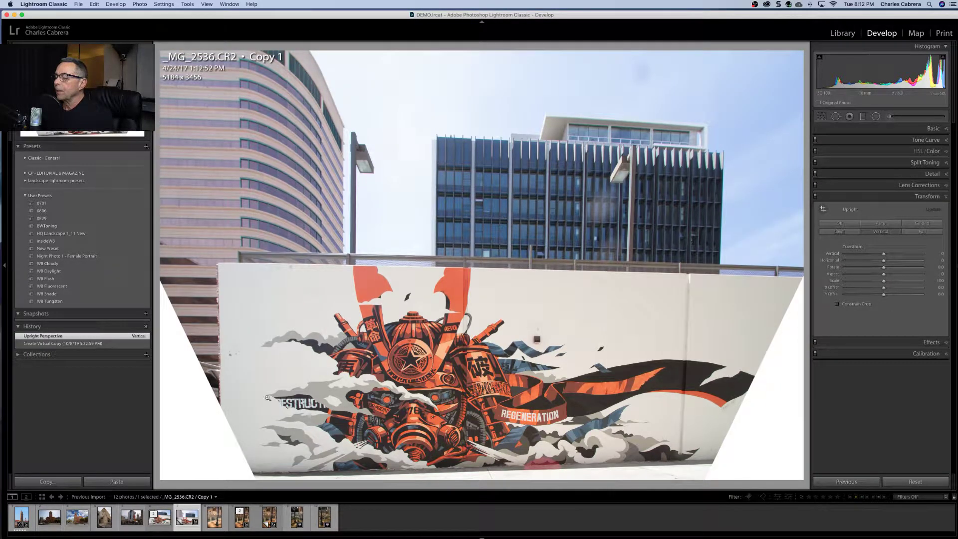
click(93, 343)
click(921, 232)
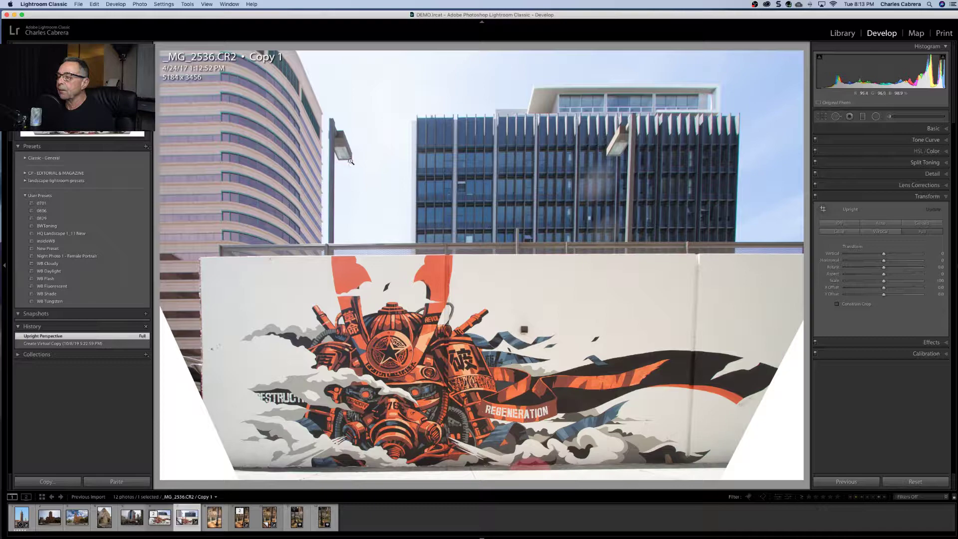
Unlock the crop aspect ratio and trim the mural's edges to a 3858 x 3318 crop
click(822, 117)
right_click(541, 295)
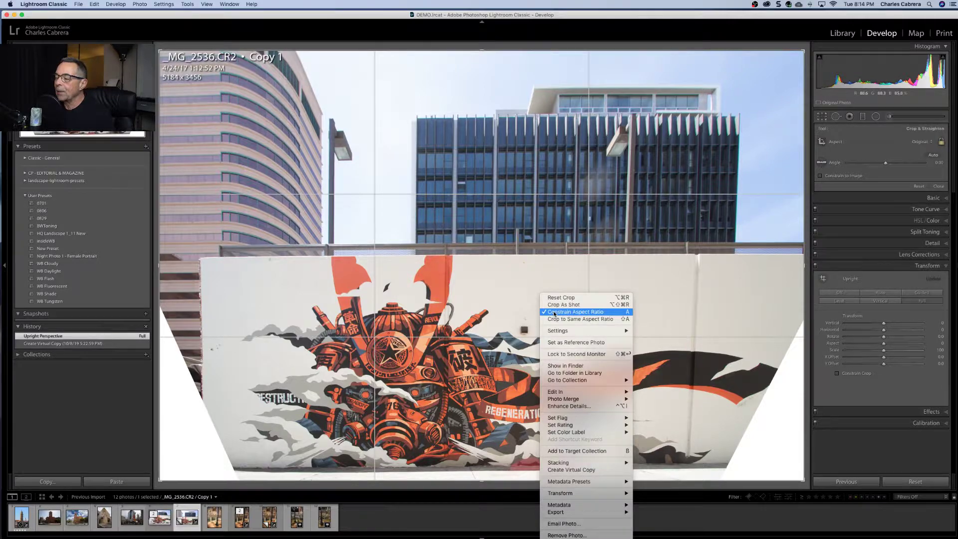
click(555, 312)
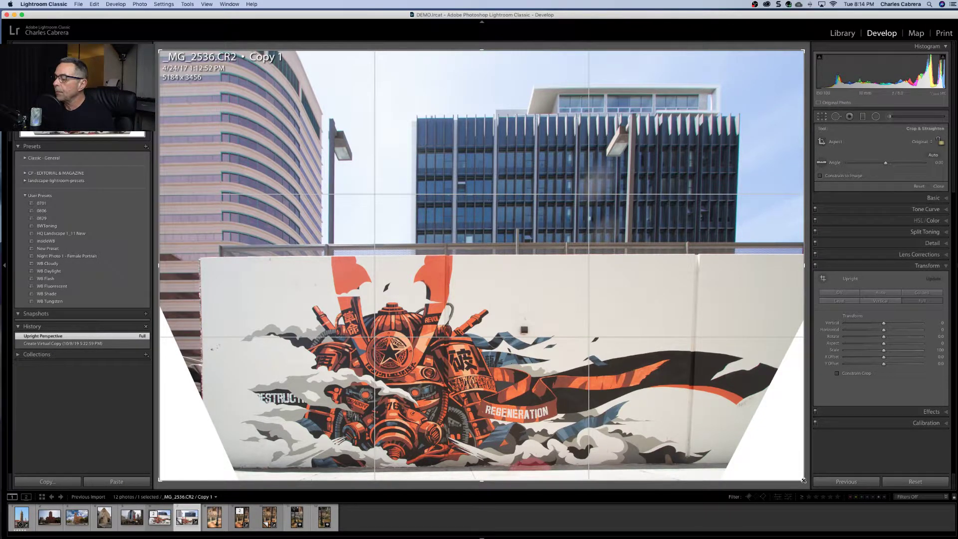
drag(804, 481, 794, 417)
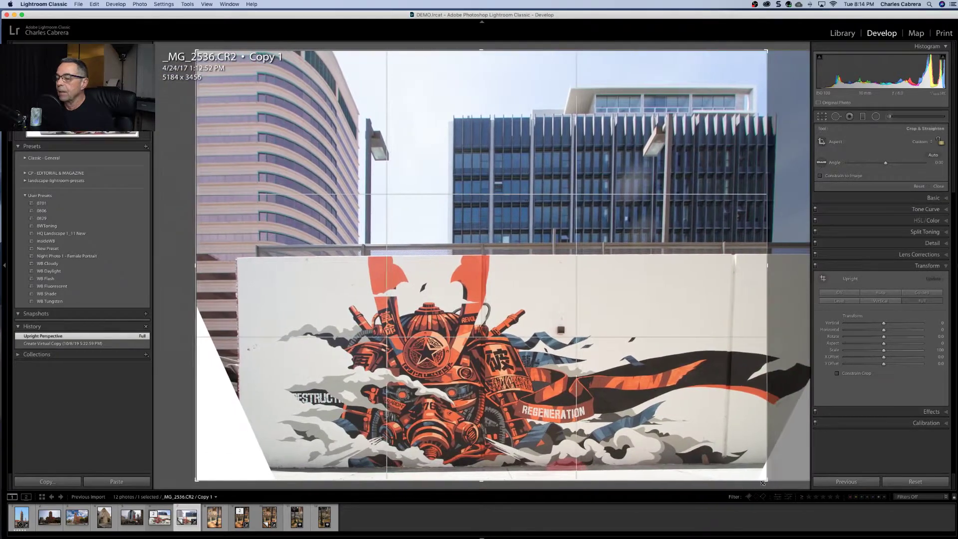
drag(763, 483, 749, 482)
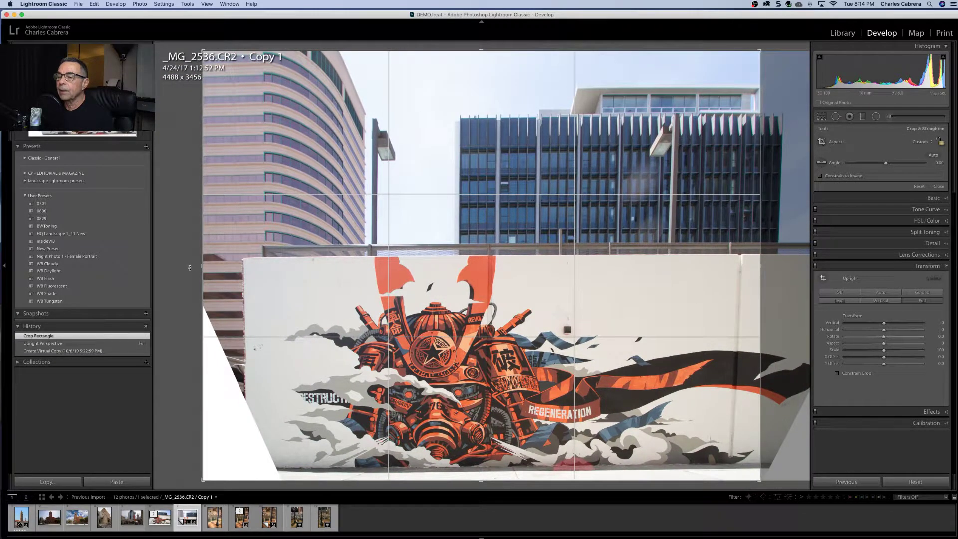
drag(190, 268, 280, 268)
drag(481, 490, 481, 473)
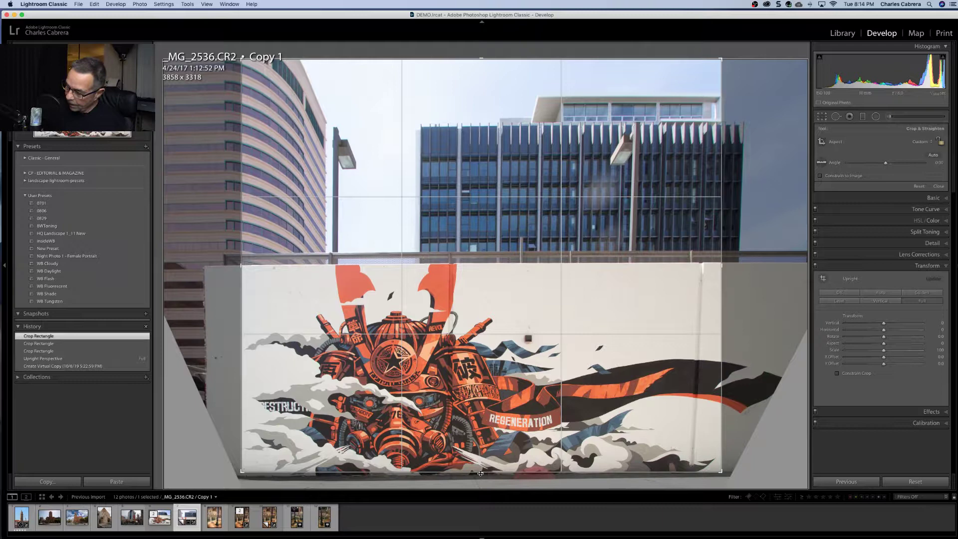
key(Return)
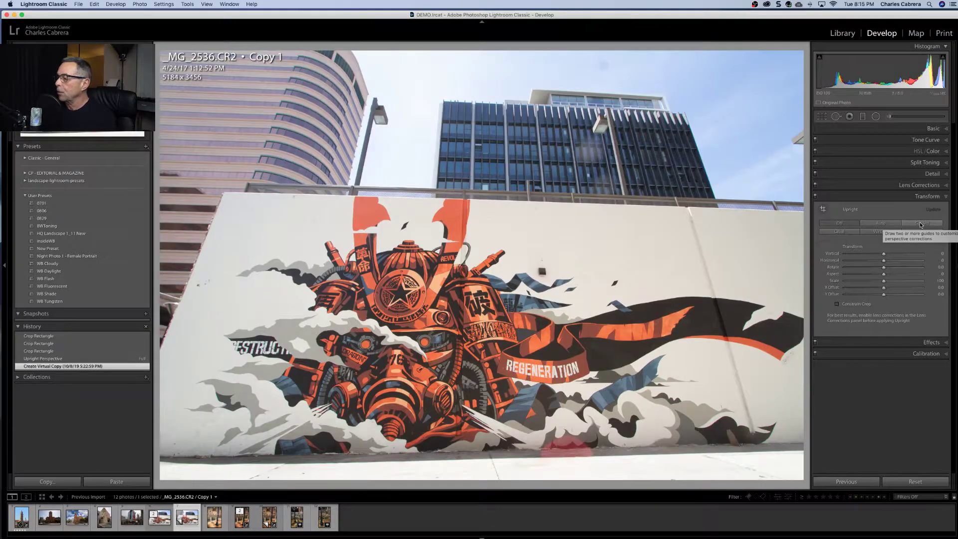
Draw Guided Upright guides along the left building's edge and the glass tower's right edge
click(922, 225)
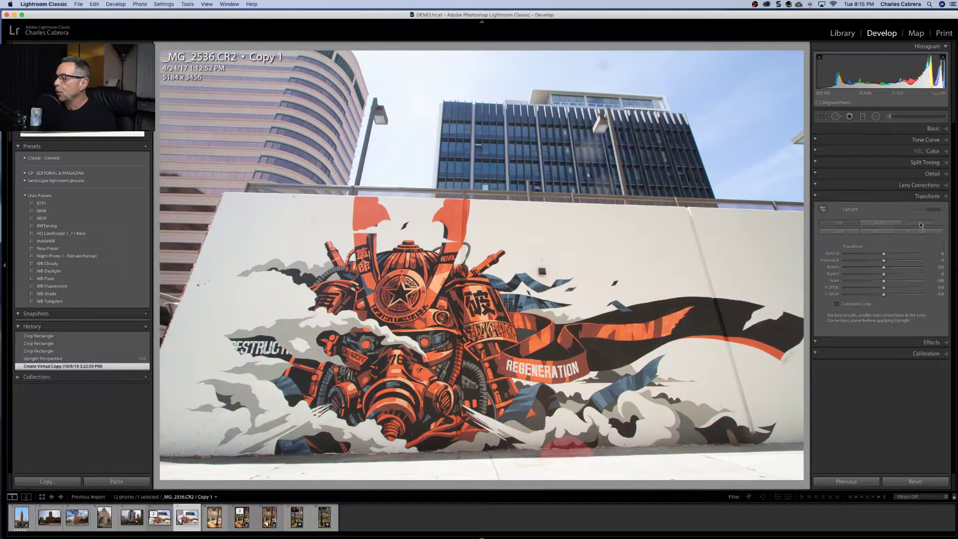
drag(441, 102, 432, 189)
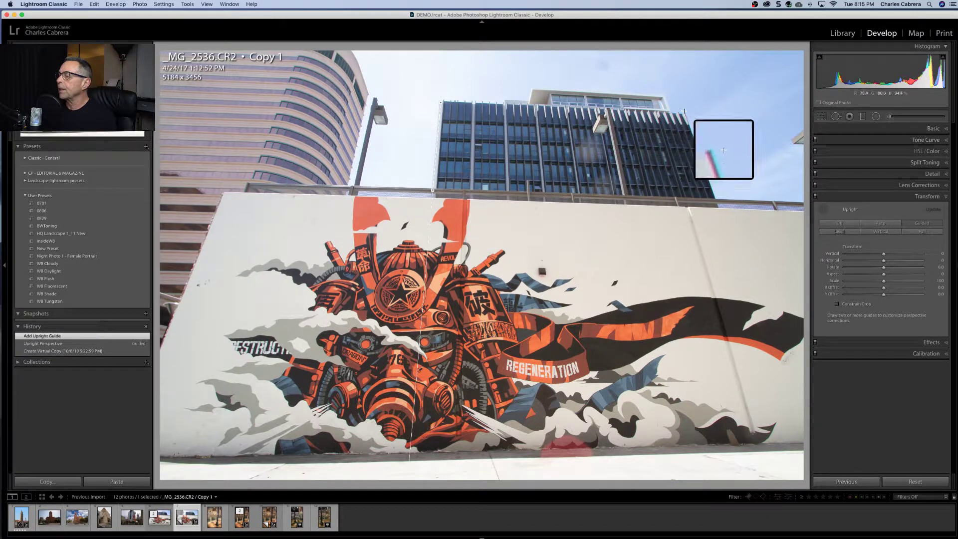
drag(684, 110, 755, 313)
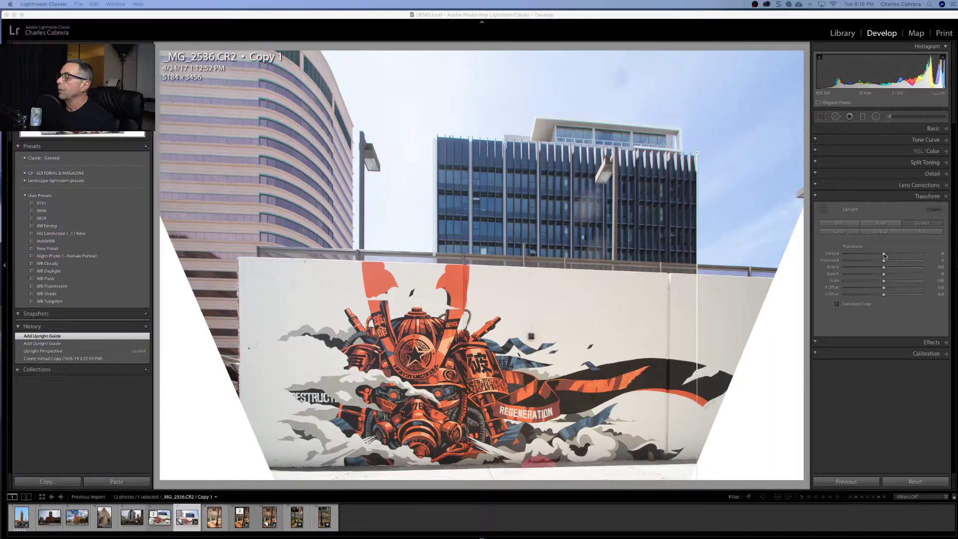
Set Vertical to -6, reset Horizontal and Rotate to 0, and stretch Aspect horizontally
drag(799, 316, 801, 321)
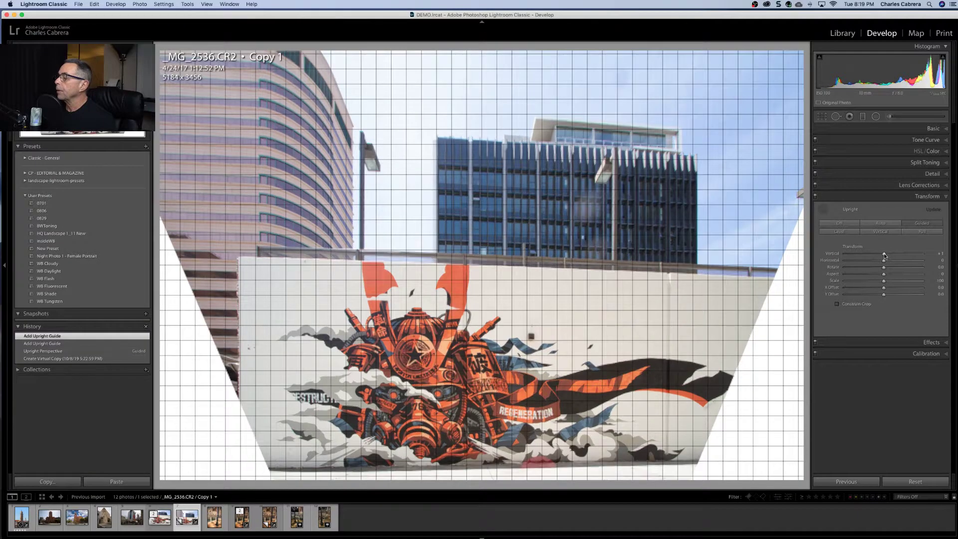
drag(885, 254, 865, 270)
double_click(884, 260)
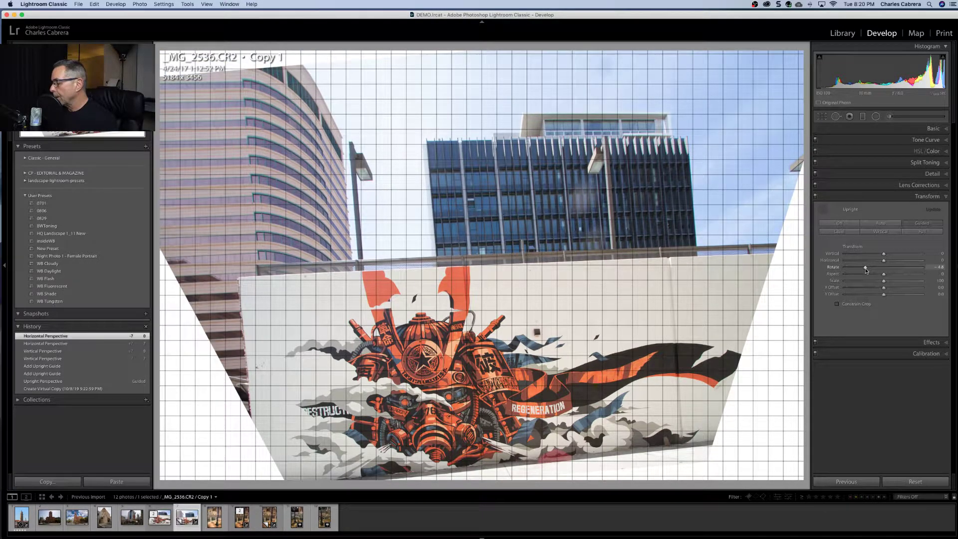
double_click(866, 268)
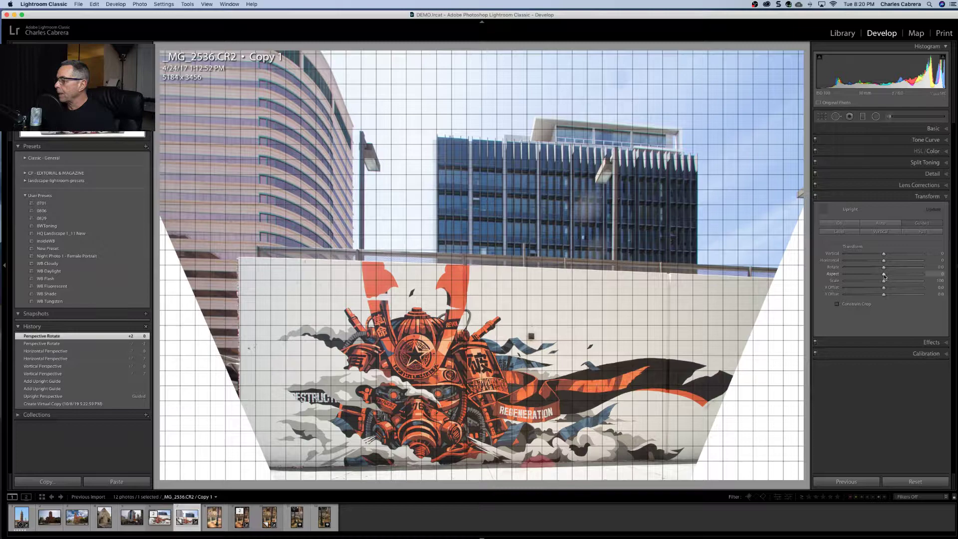
drag(884, 275, 909, 285)
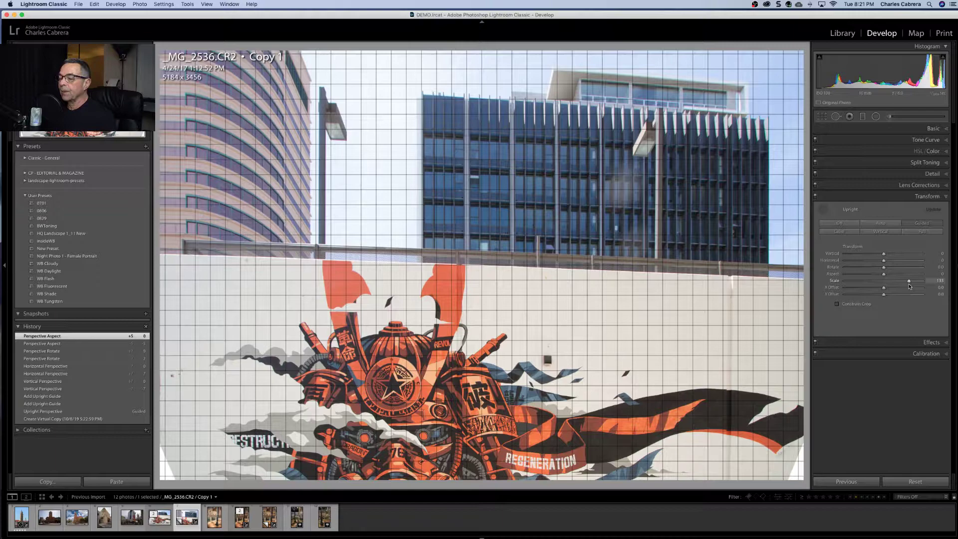
Bring Scale back down to 100 and nudge an offset slider
drag(909, 285, 884, 294)
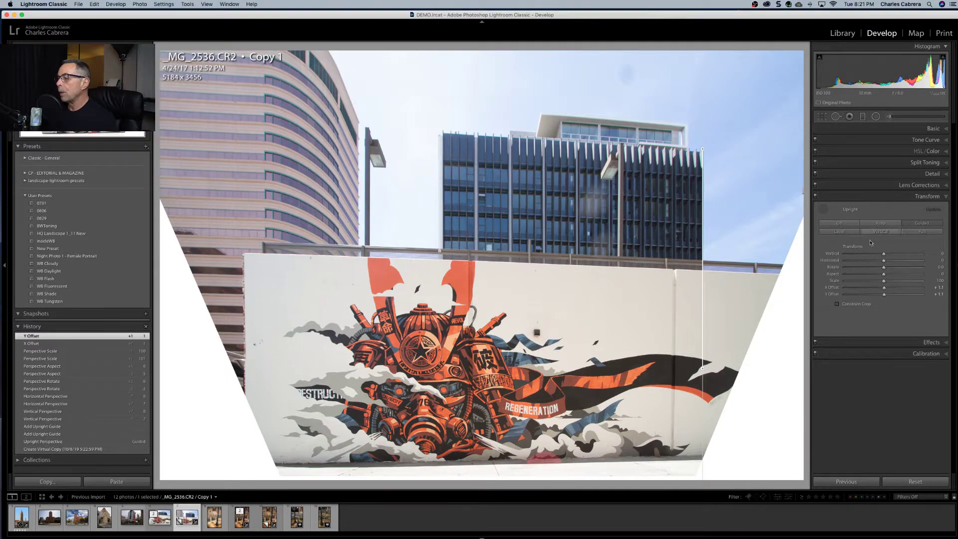
drag(884, 267, 886, 267)
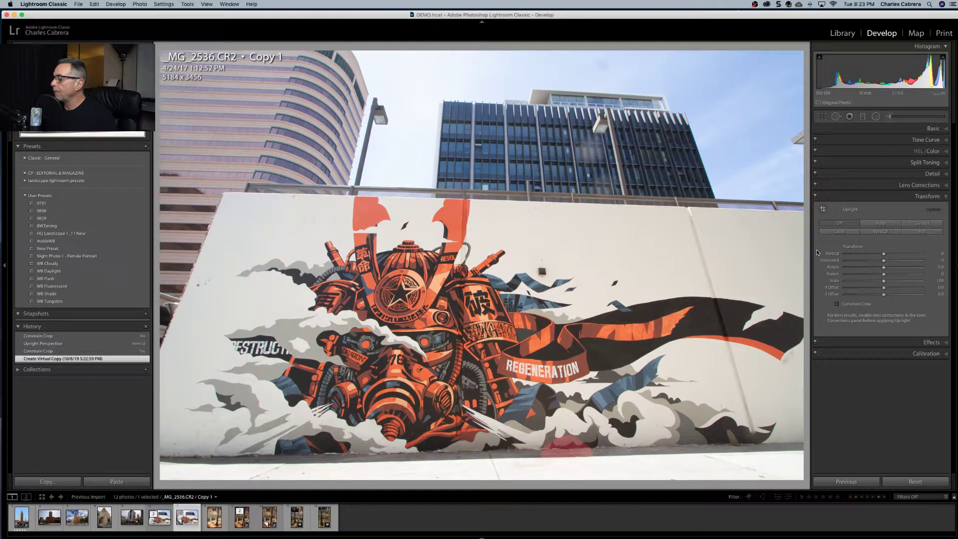
Try Upright Vertical with Constrain Crop, undo, then apply Full with Constrain Crop re-checked
click(838, 305)
click(877, 232)
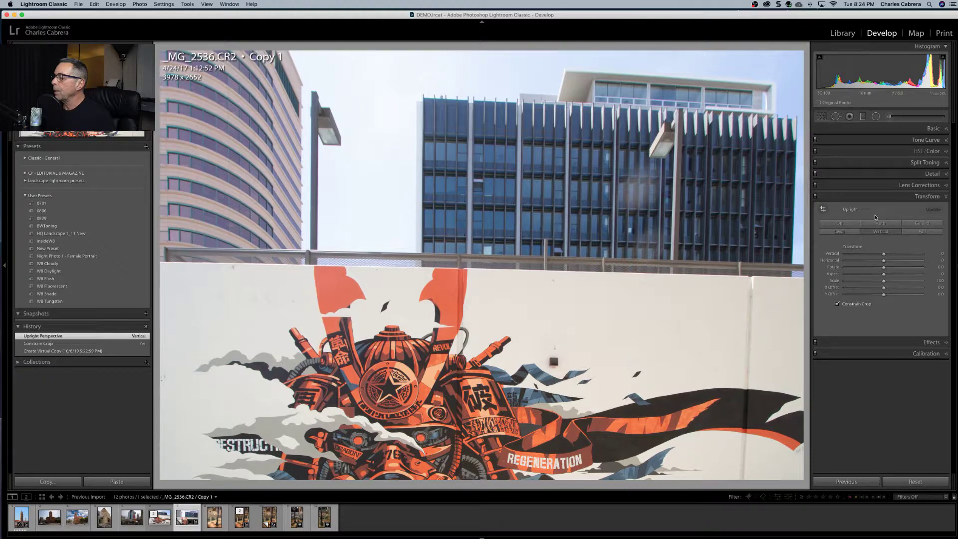
key(super+z)
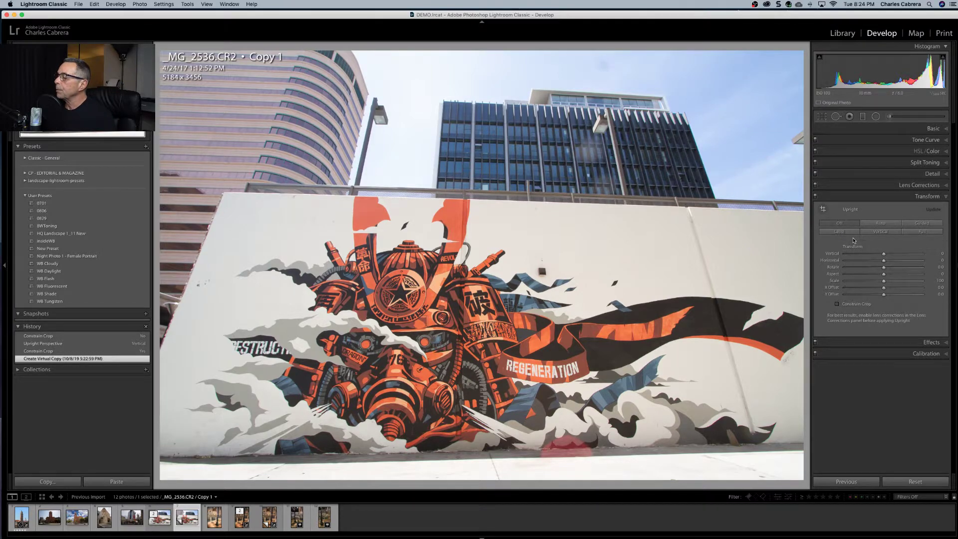
click(837, 303)
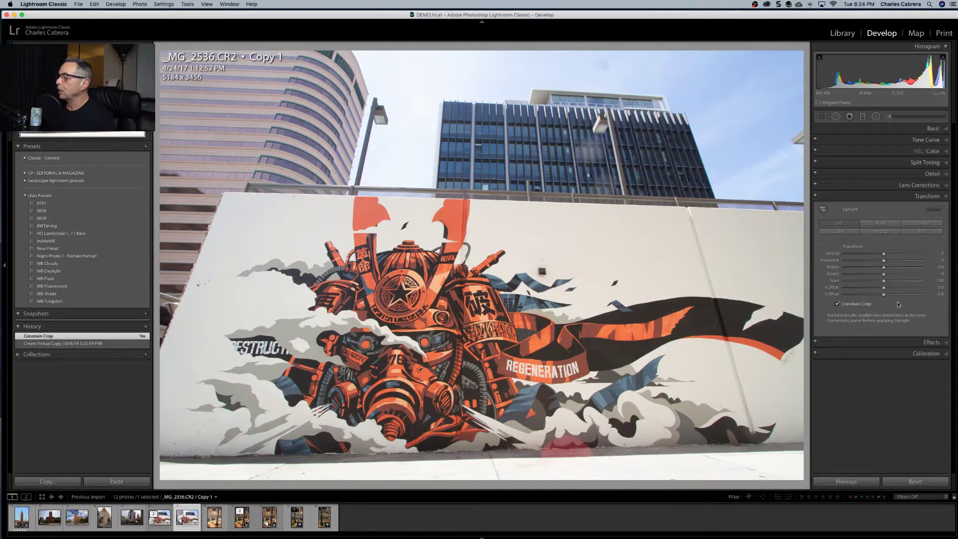
click(915, 233)
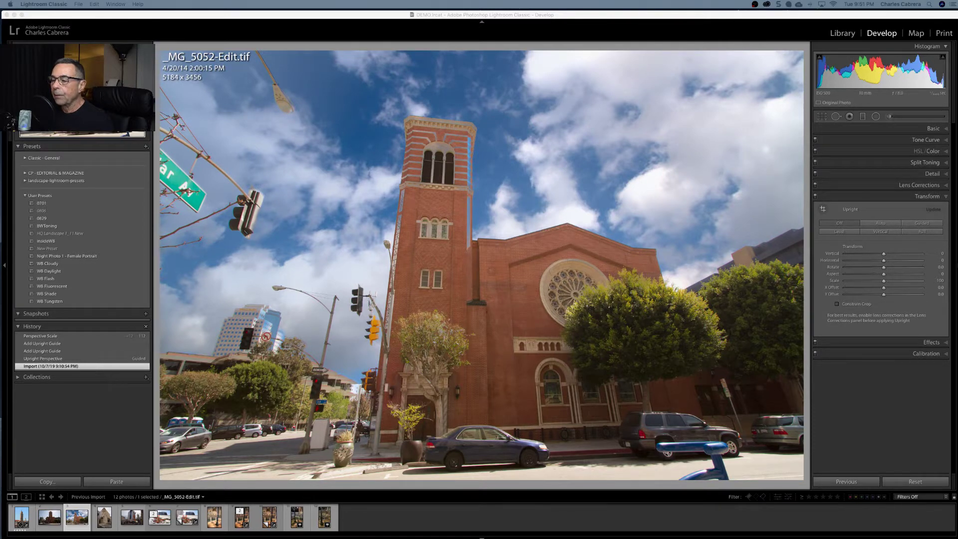
Straighten the church with two Guided Upright guides, down the tower's left edge and the streetlight pole
click(823, 210)
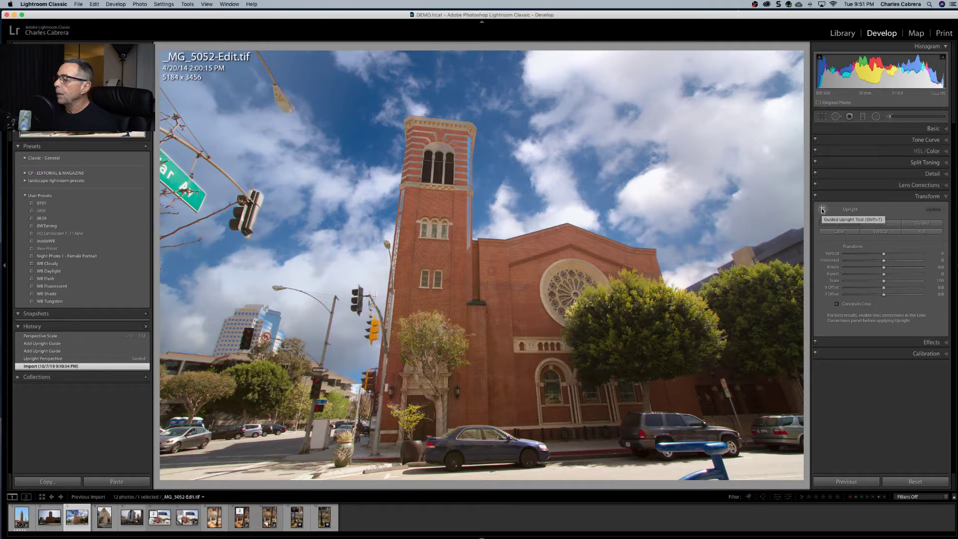
click(823, 210)
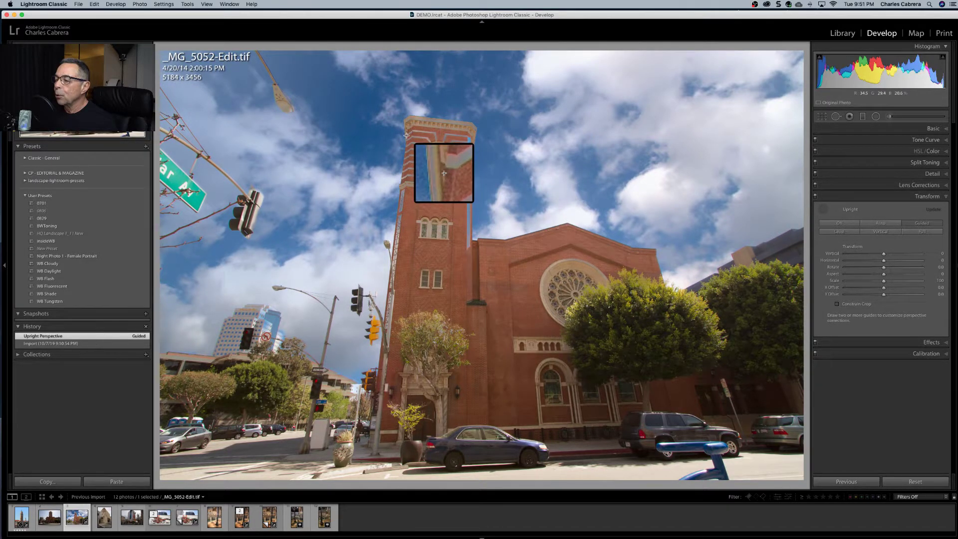
drag(406, 135, 405, 174)
drag(396, 334, 373, 425)
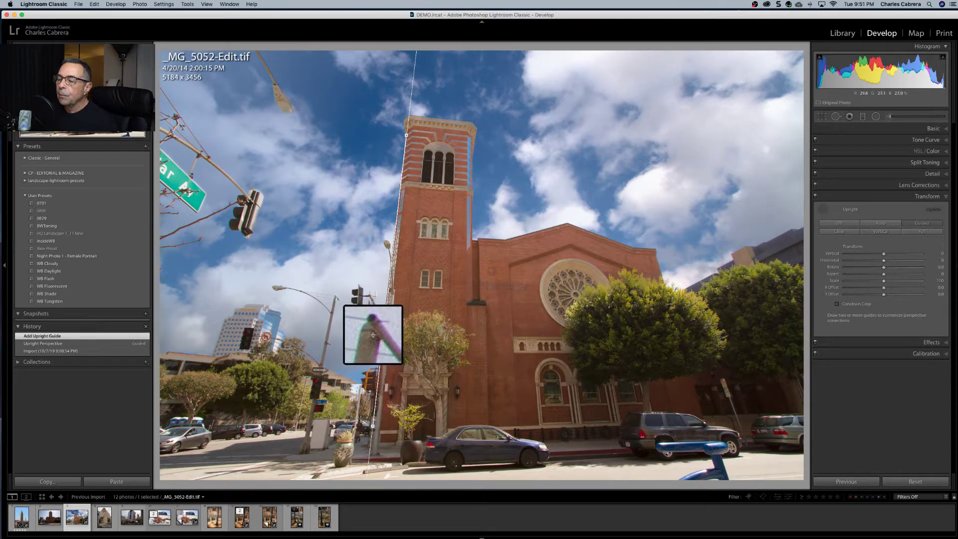
drag(335, 297, 302, 445)
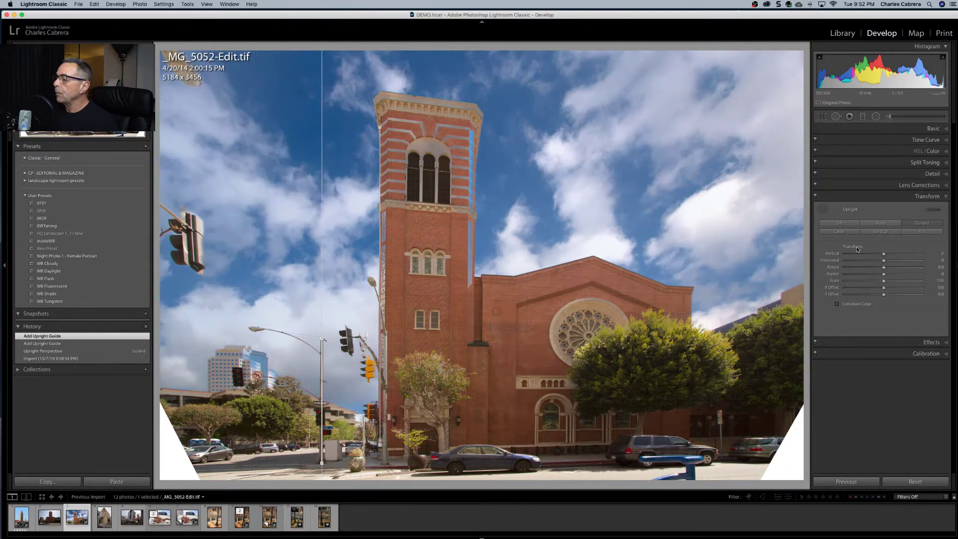
Adjust the Transform Aspect slider, then set Scale to 111 to hide the white bottom corners
click(885, 293)
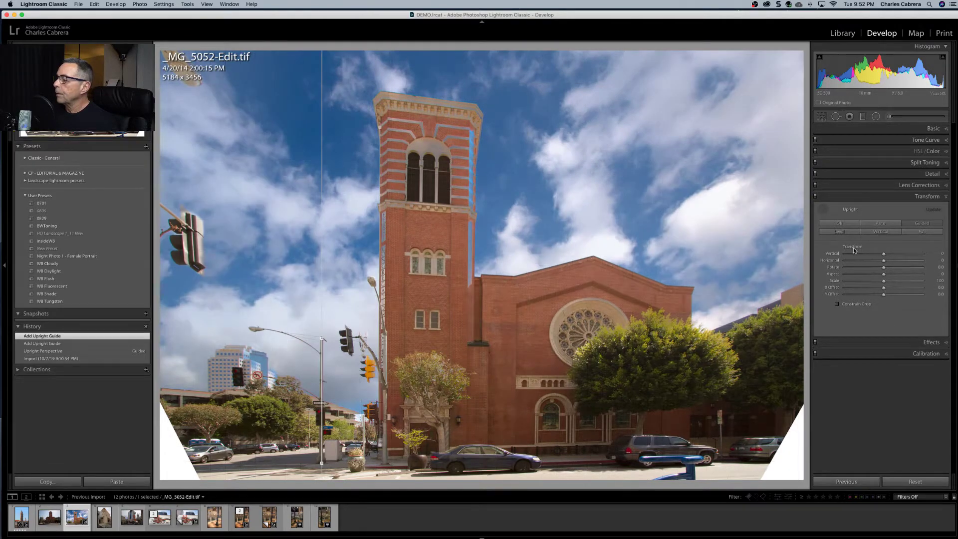
mouse_move(884, 274)
mouse_down()
mouse_move(896, 274)
mouse_move(884, 274)
mouse_up()
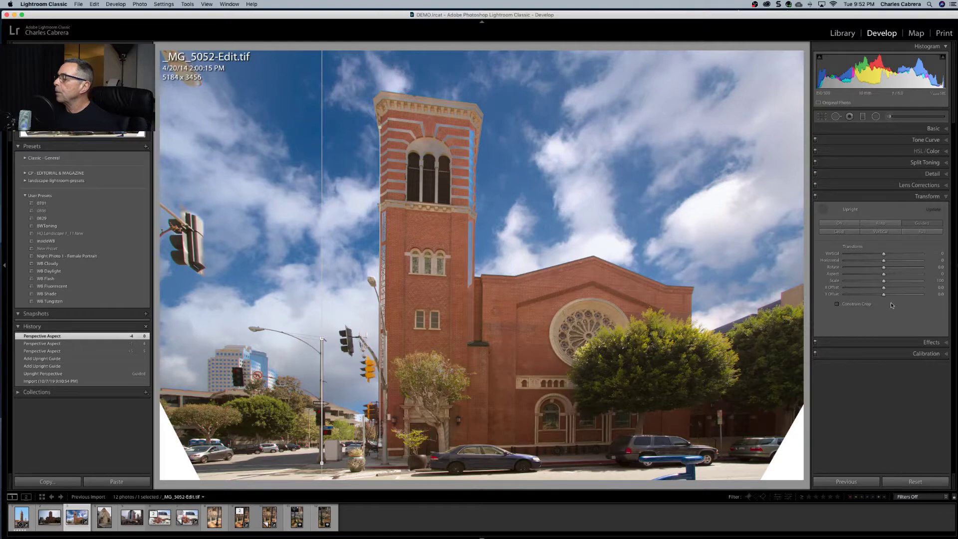
click(884, 282)
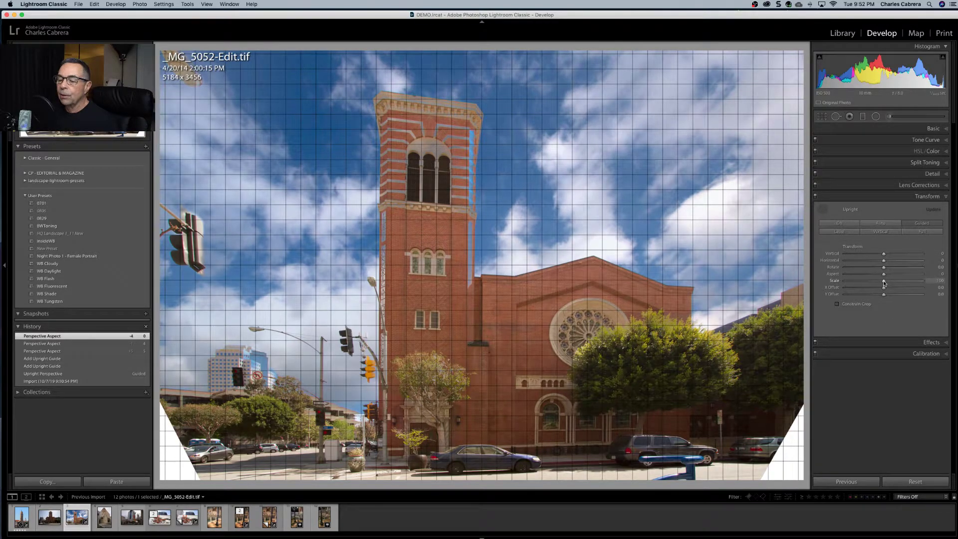
drag(884, 282, 893, 284)
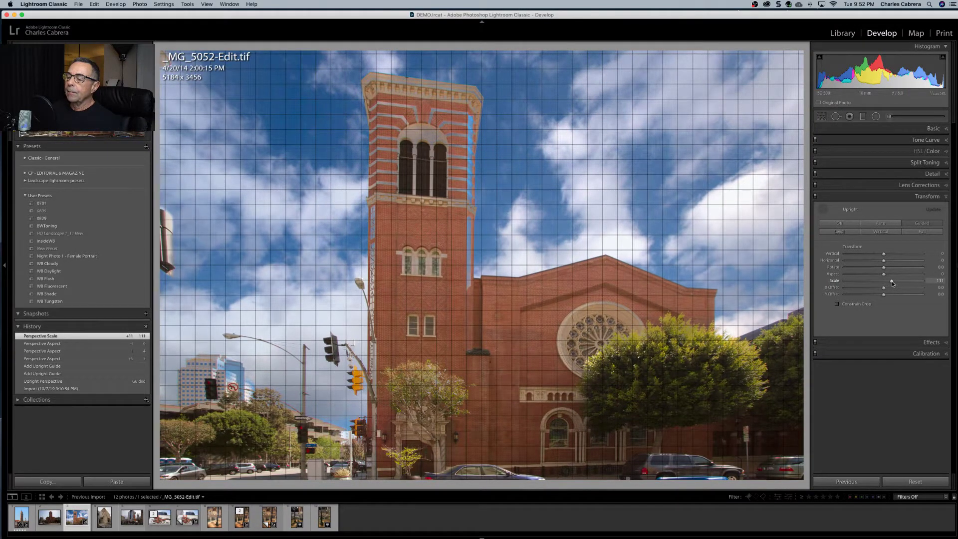